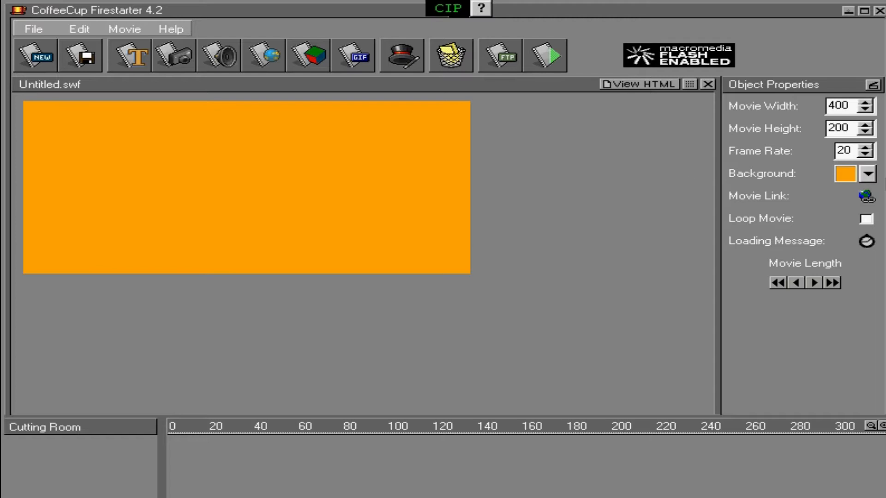
- Set the movie background to a golden yellow with red 239, green 194 and blue 16
click(866, 175)
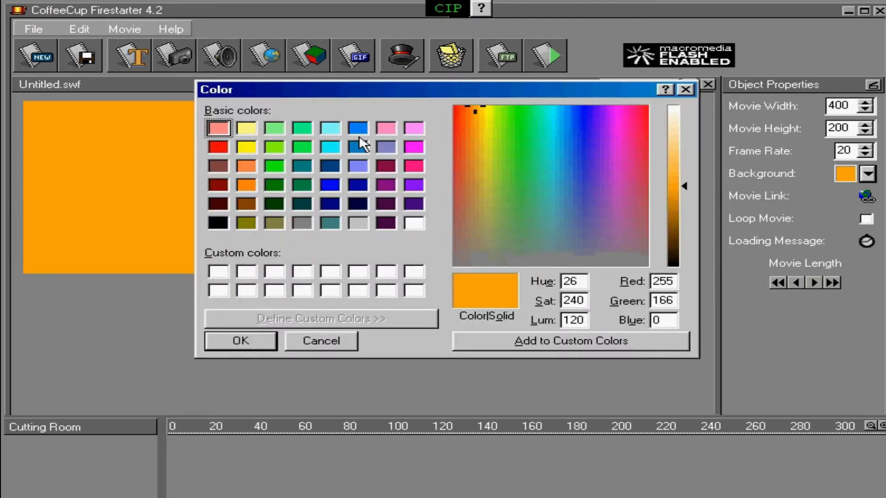
click(486, 112)
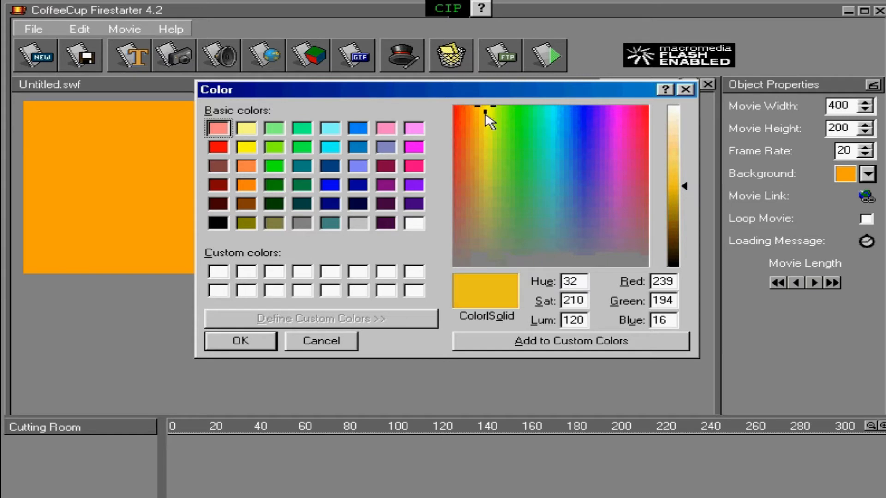
click(241, 341)
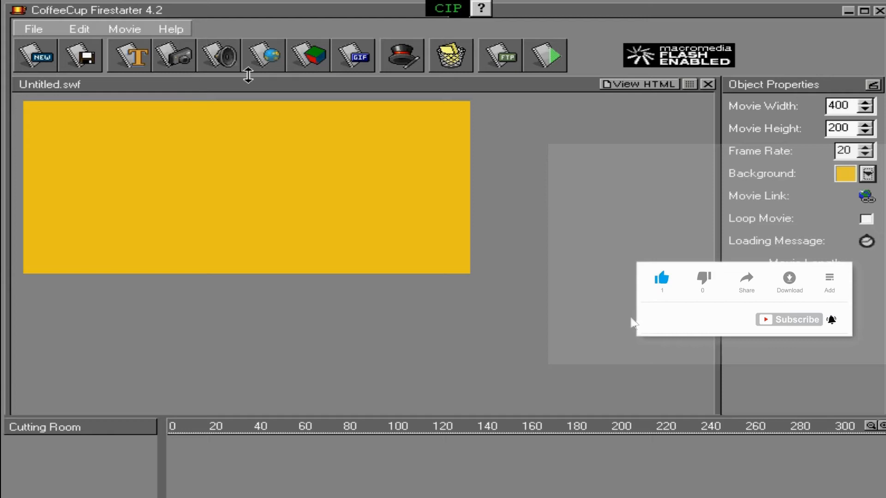
- Insert the baby image from the Images folder and shift it slightly down at the movie's left edge
click(187, 55)
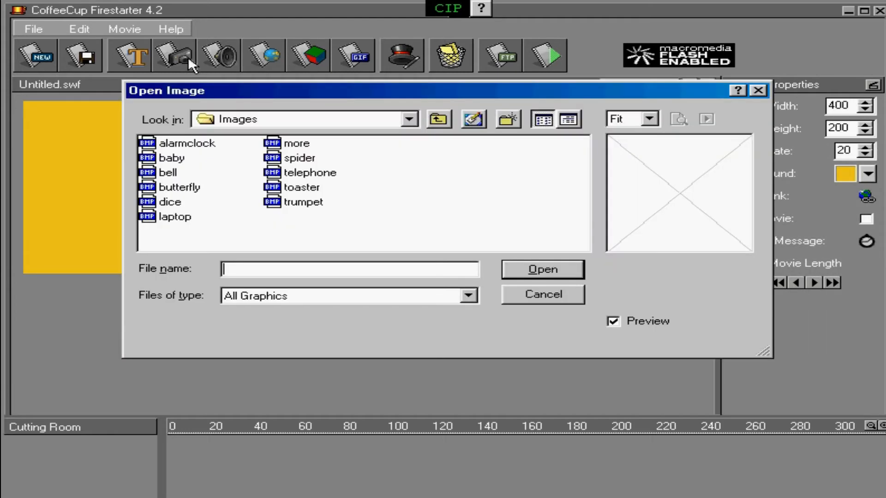
mouse_move(433, 90)
mouse_down()
mouse_move(494, 85)
mouse_move(441, 82)
mouse_up()
click(240, 137)
key(Down)
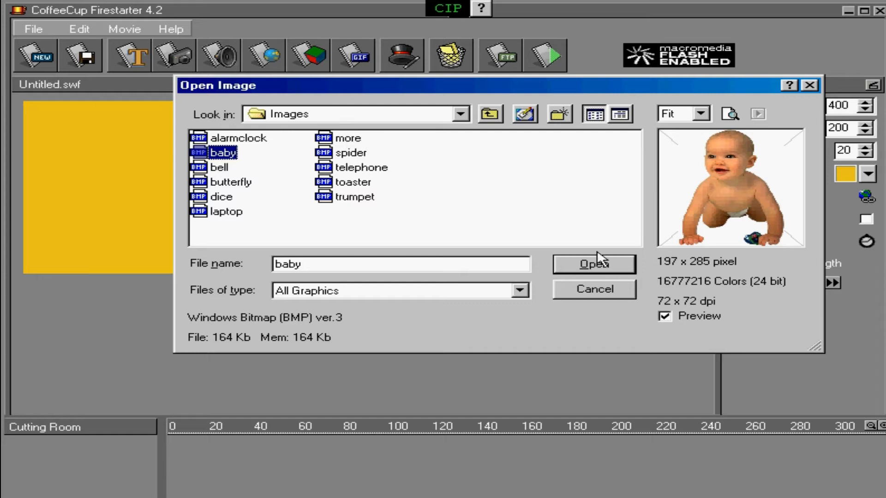
click(585, 266)
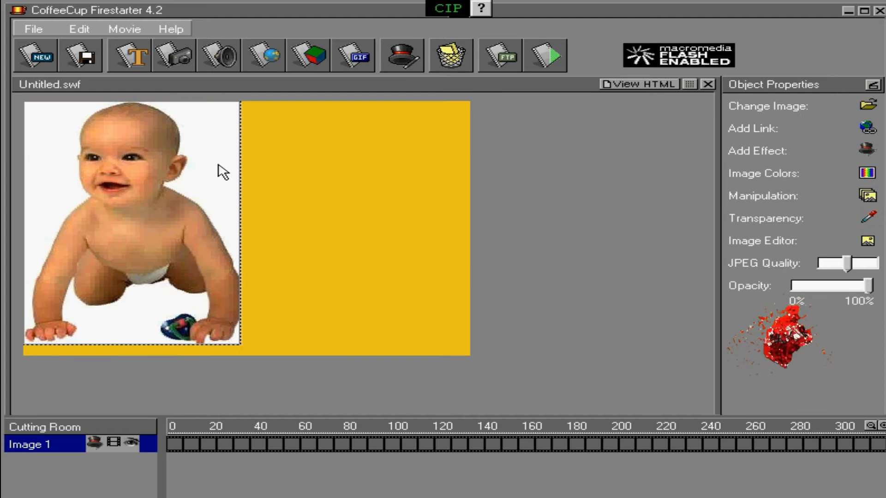
drag(145, 165, 144, 174)
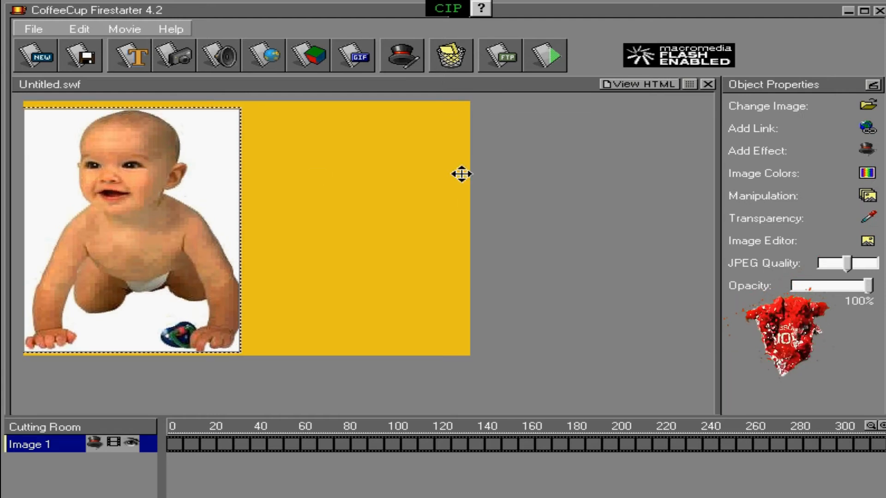
click(441, 193)
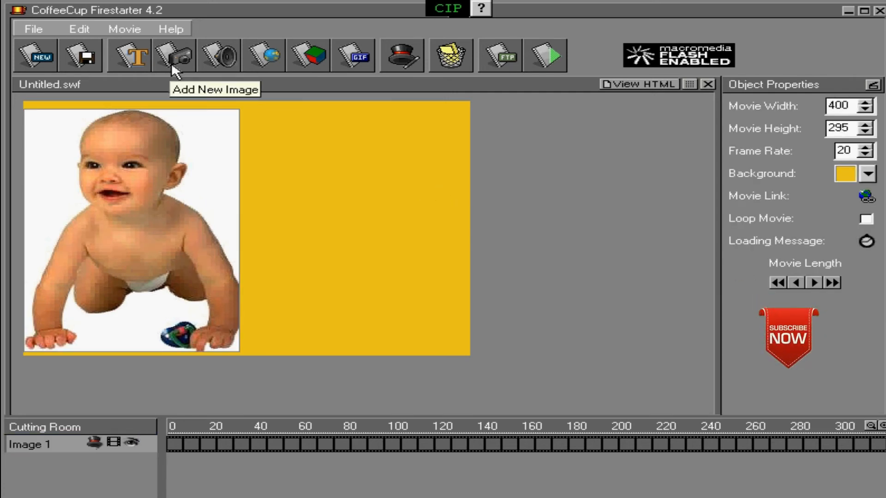
- Add a text object reading "MY BABY" to the right of the baby image
click(142, 59)
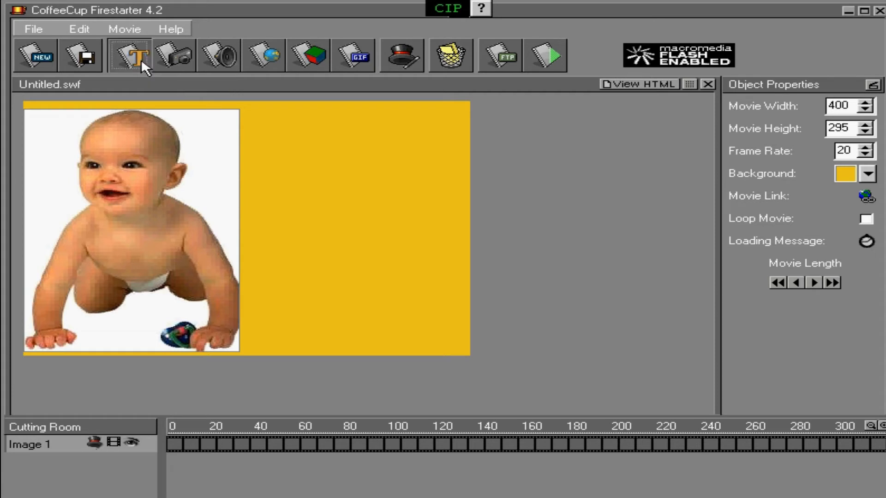
drag(275, 230, 357, 224)
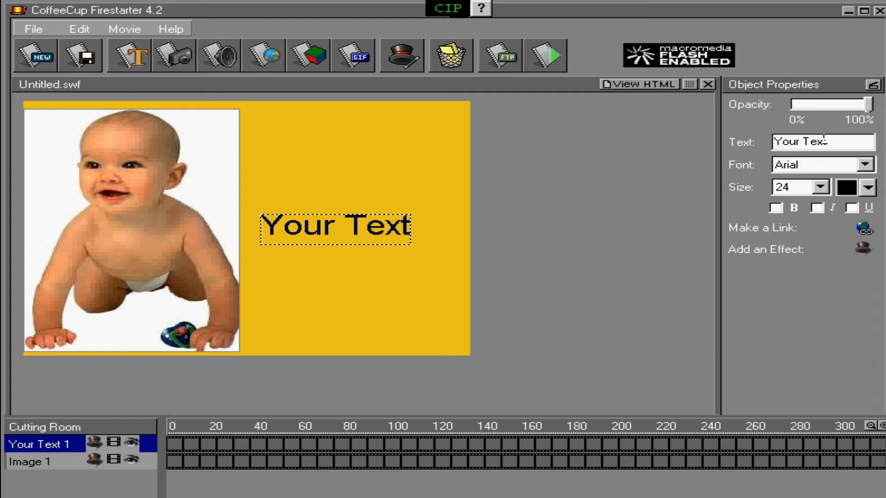
drag(829, 141, 773, 142)
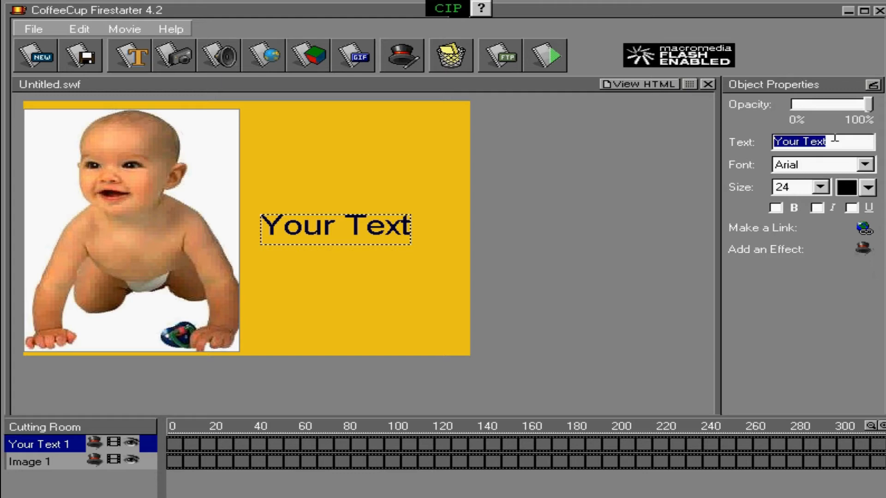
key(Delete)
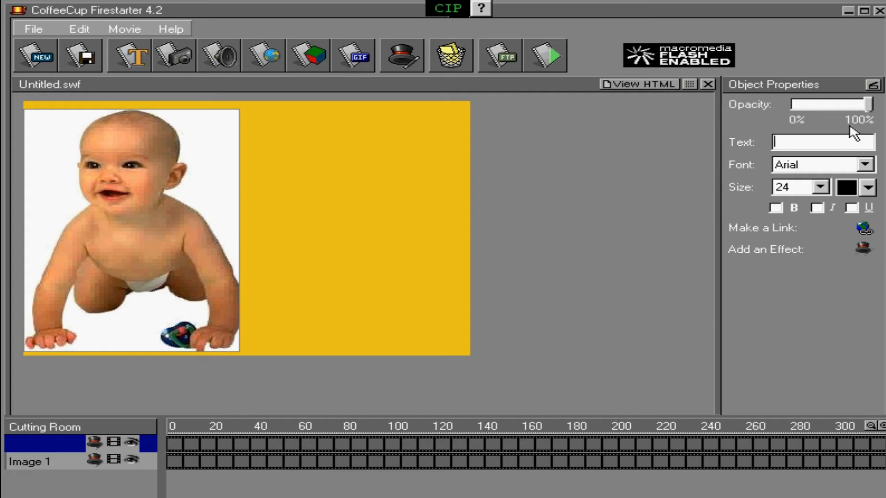
text(N)
text(MY )
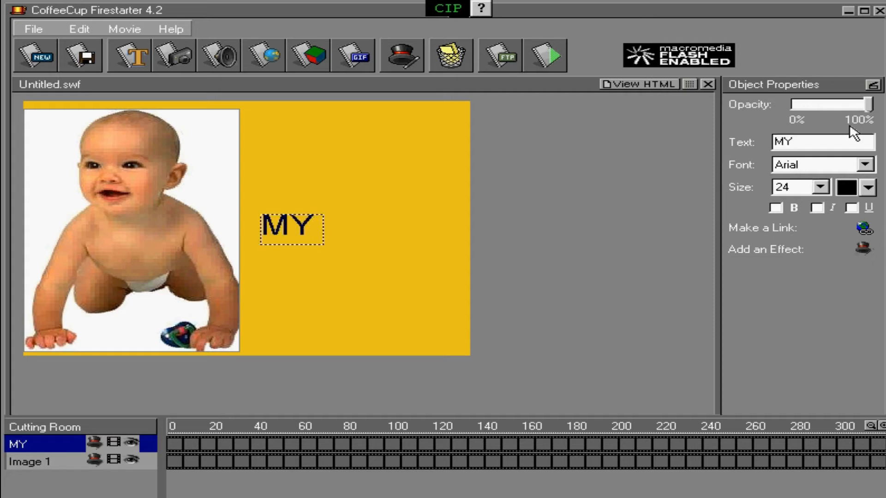
text(BZB)
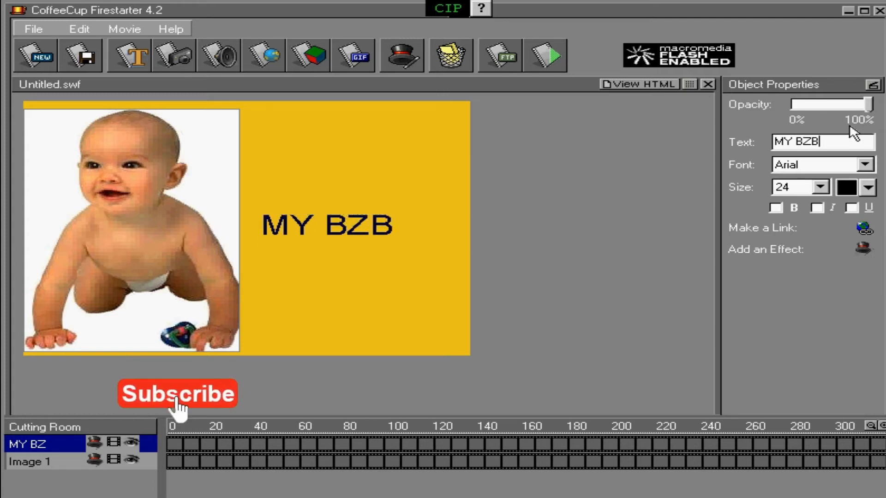
text(Y)
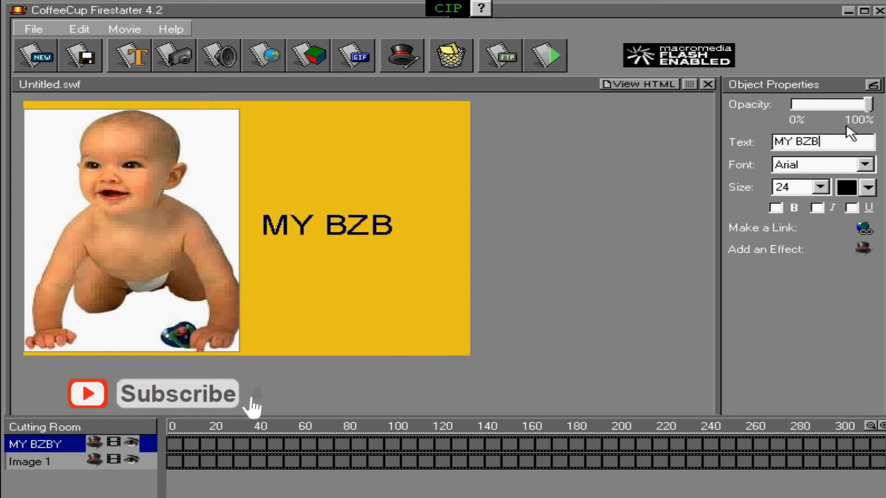
key(BackSpace)
key(BackSpace)
text(A)
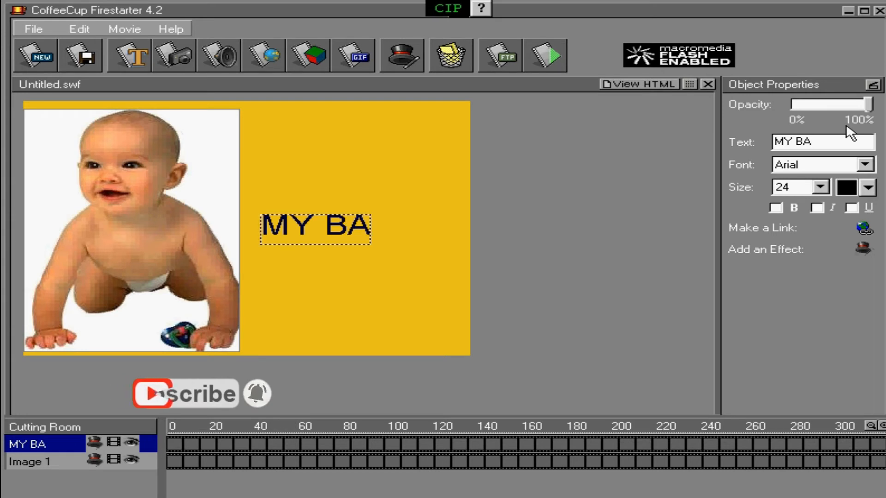
text(BY)
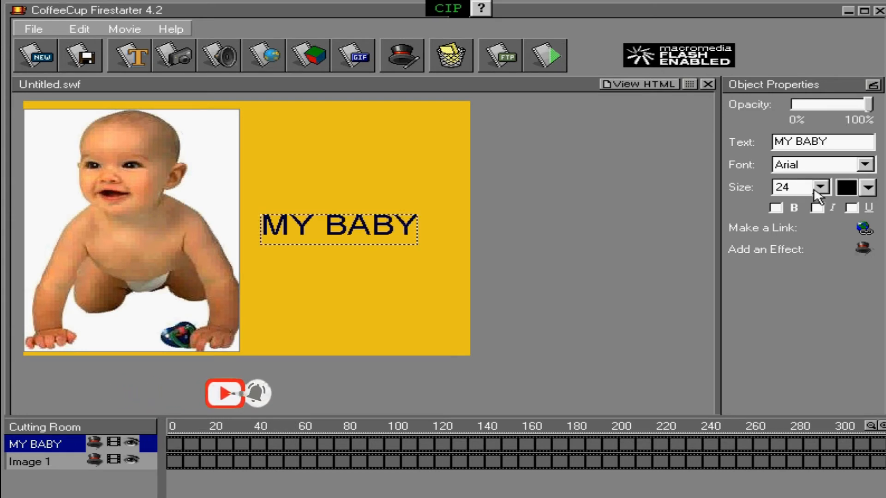
- Change the MY BABY text to the Arial Black font in dark blue (red 0, green 64, blue 128)
click(866, 165)
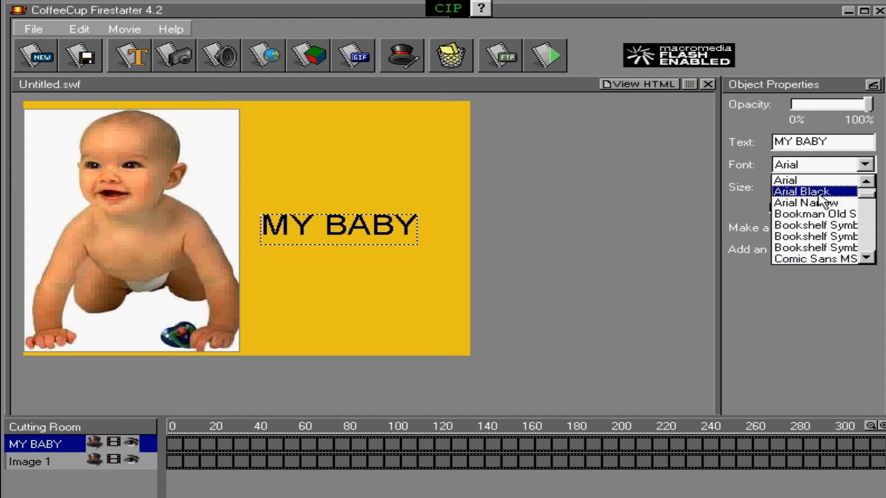
click(819, 194)
click(867, 187)
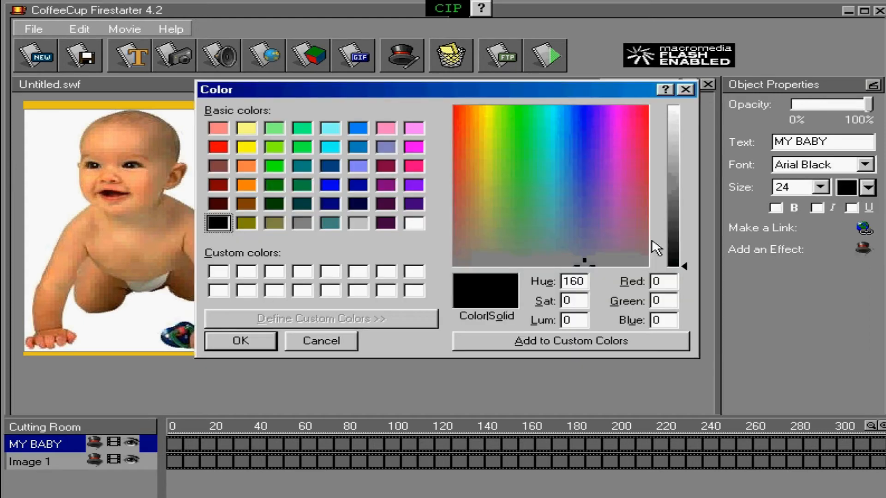
click(330, 167)
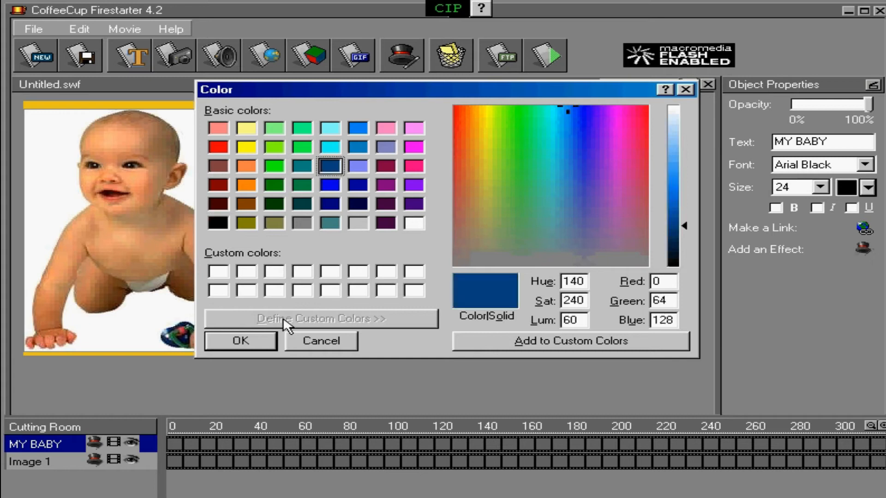
click(253, 340)
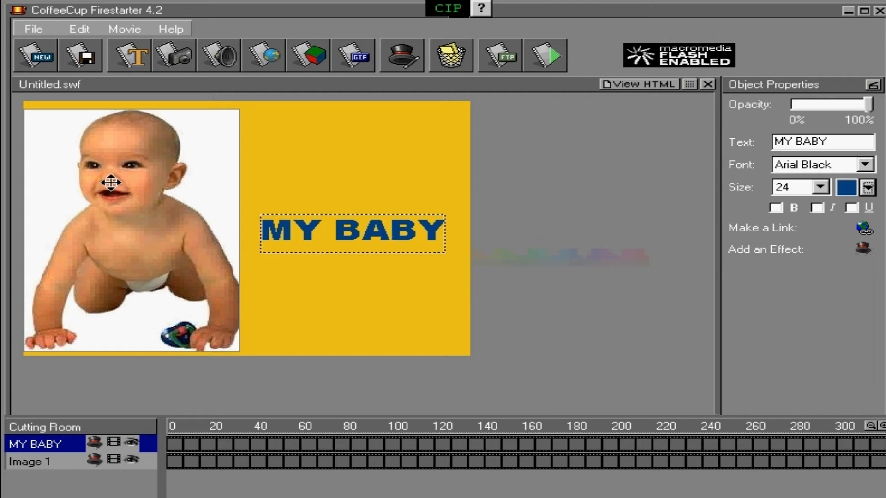
- Add a Fade In motion effect to the baby image
click(131, 197)
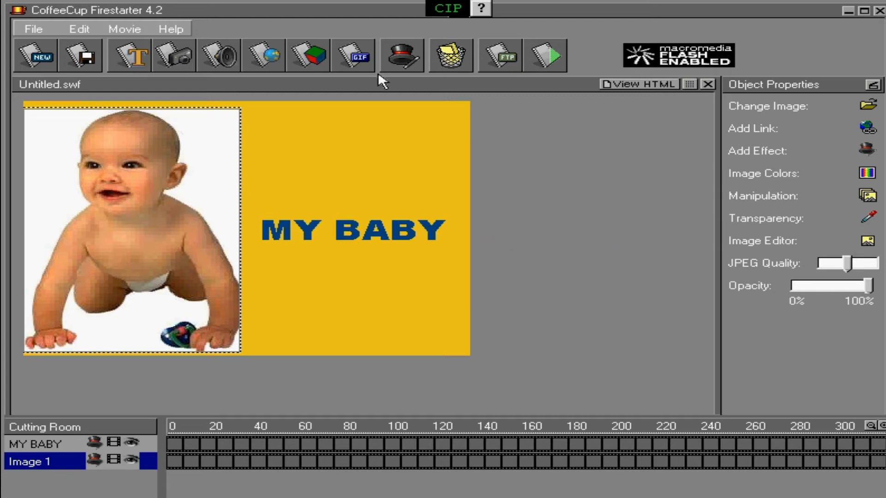
click(400, 57)
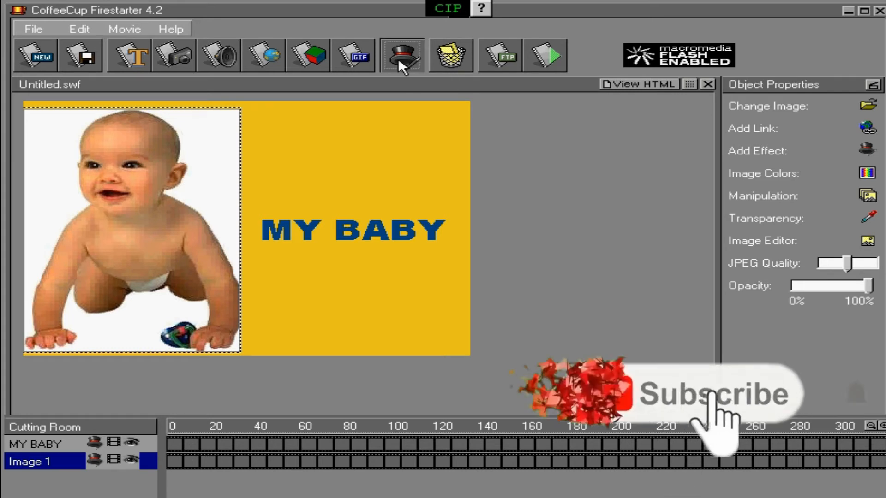
click(350, 238)
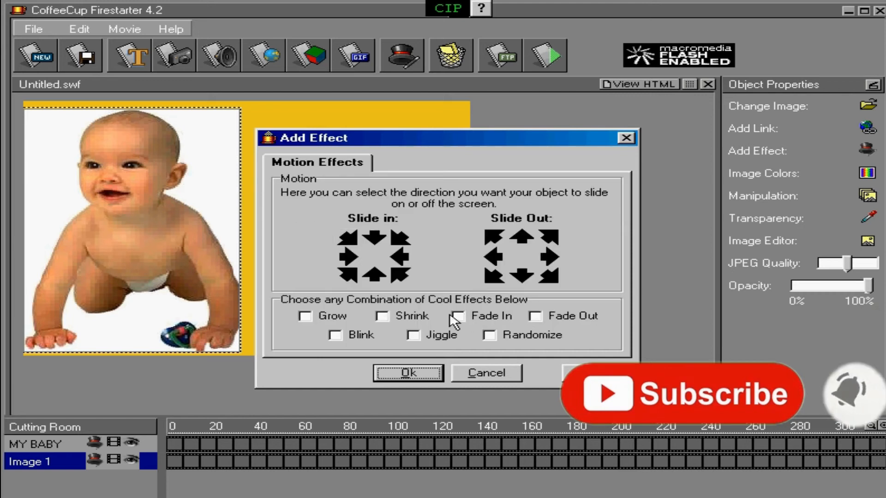
click(488, 320)
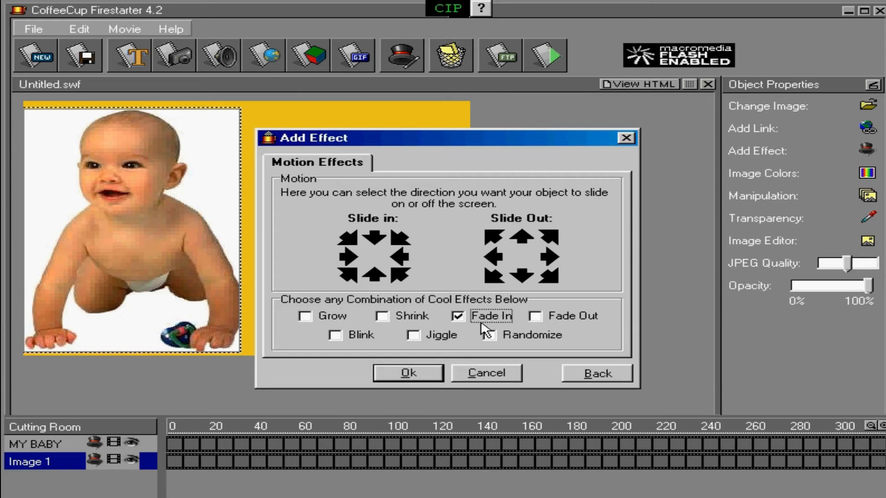
click(431, 375)
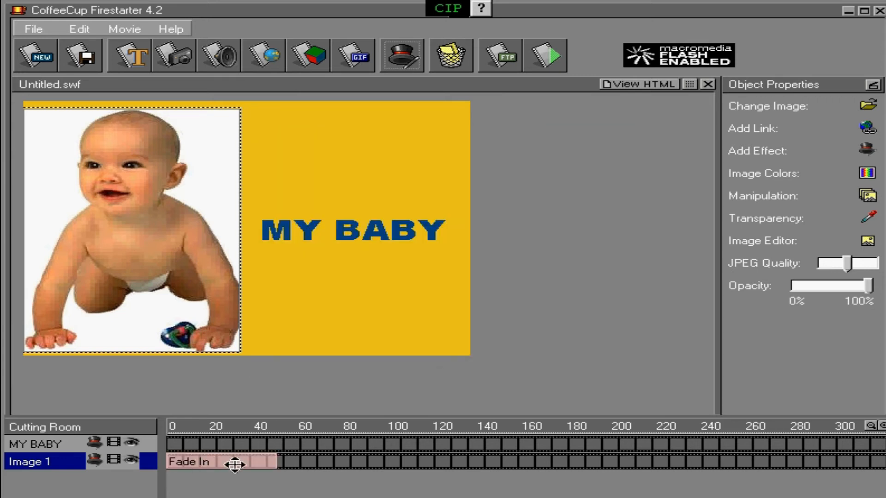
- Add a Fade Out motion effect to the MY BABY text and move it on the timeline to start at about frame 45
click(285, 232)
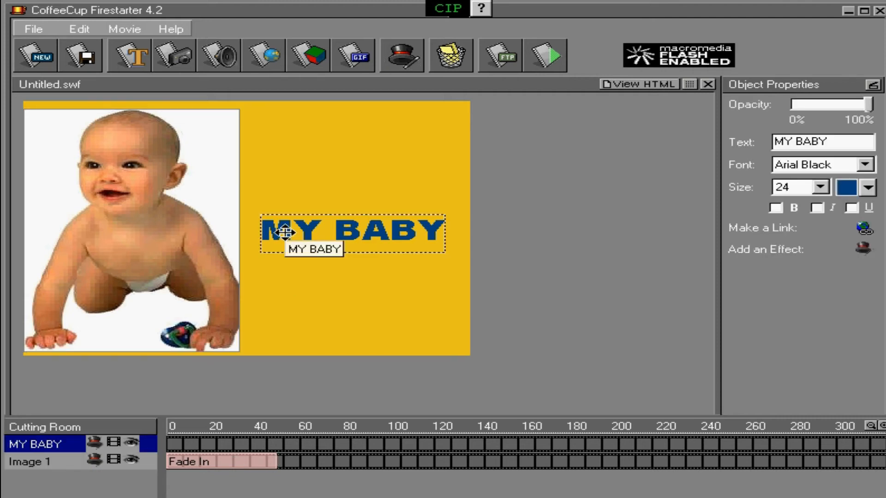
click(406, 56)
click(359, 247)
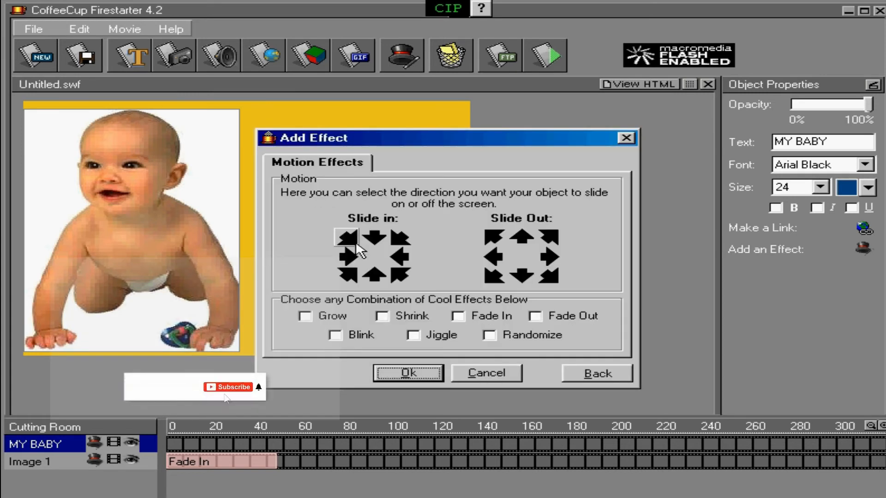
click(567, 315)
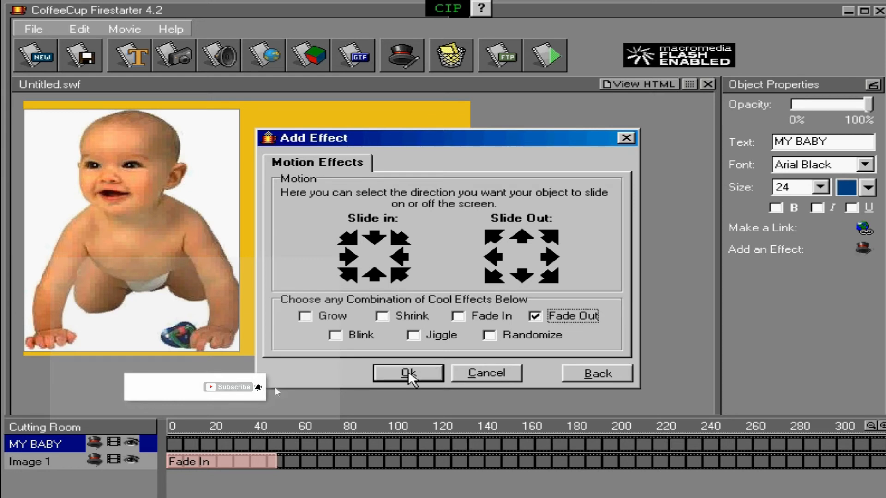
click(408, 374)
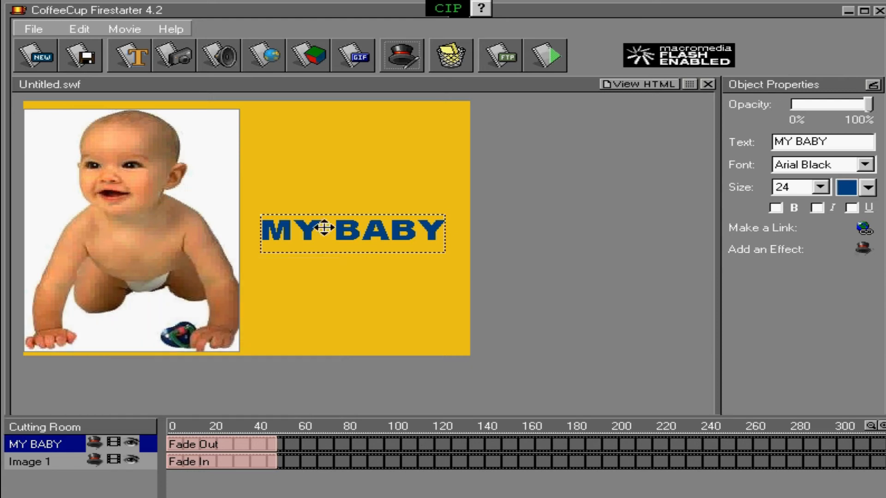
click(211, 443)
drag(211, 443, 300, 441)
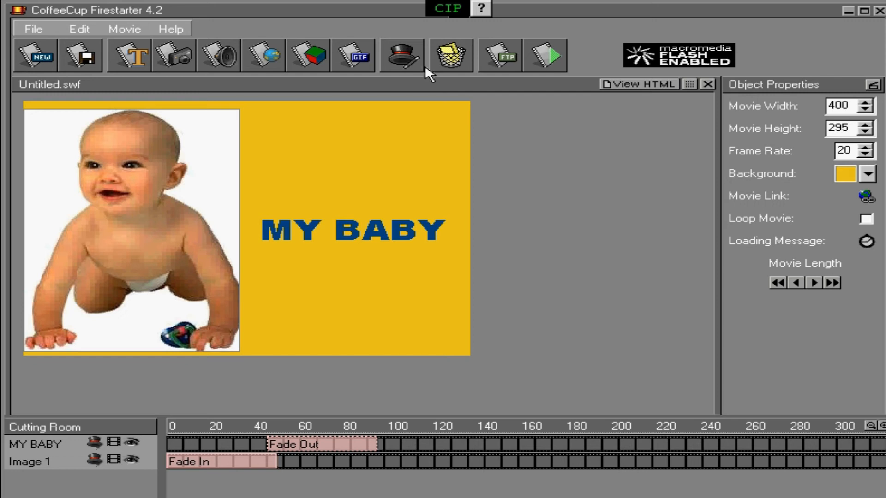
- Save the movie as an SWF file on the Desktop over the existing CoffeeCuf file
click(546, 59)
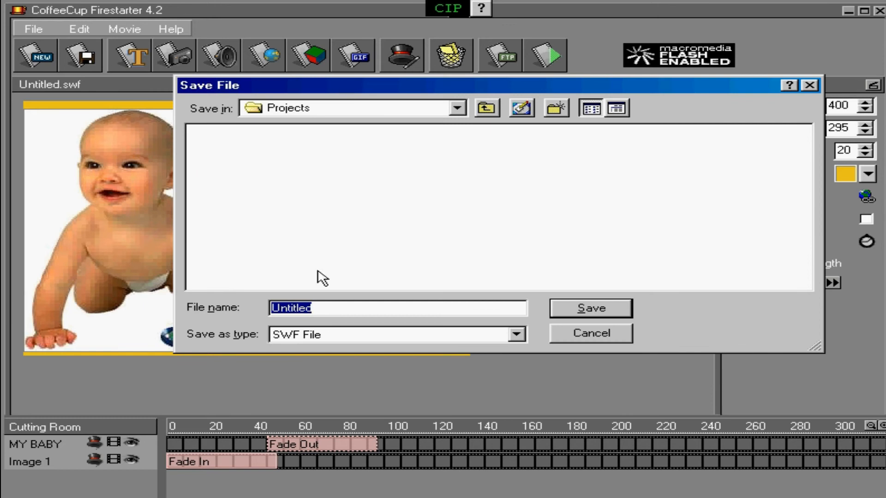
click(333, 113)
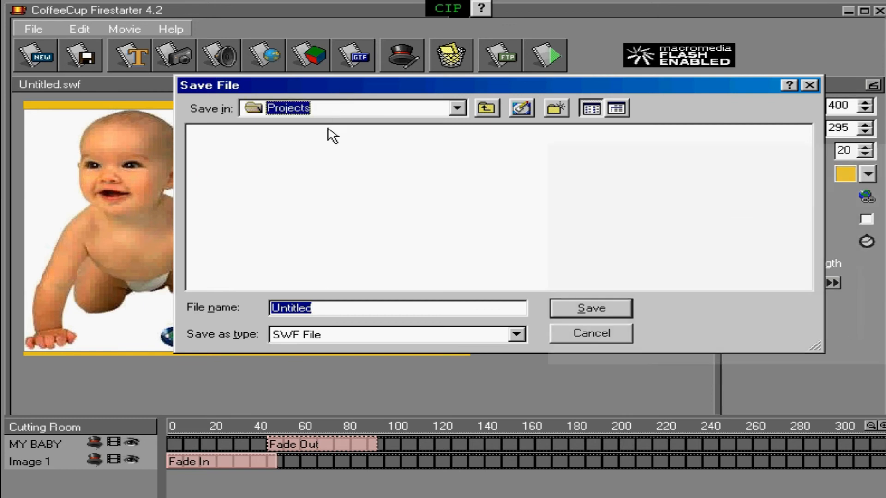
click(299, 126)
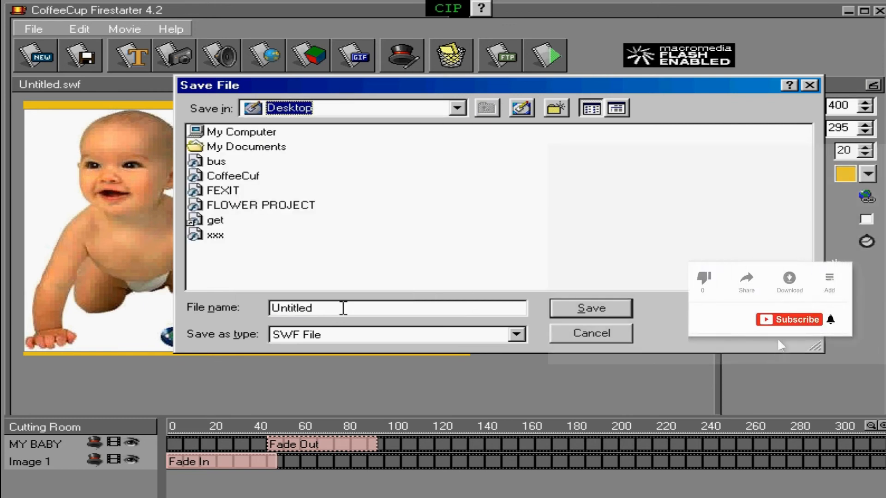
drag(342, 308, 191, 222)
double_click(233, 176)
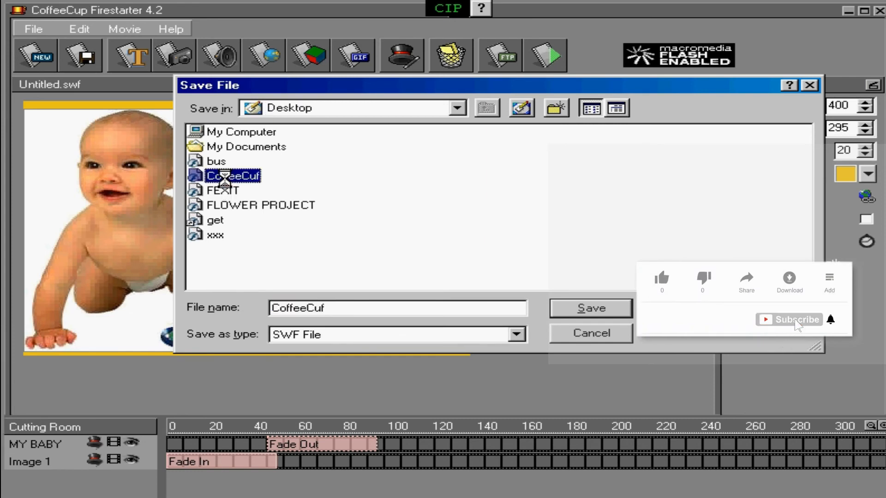
click(383, 294)
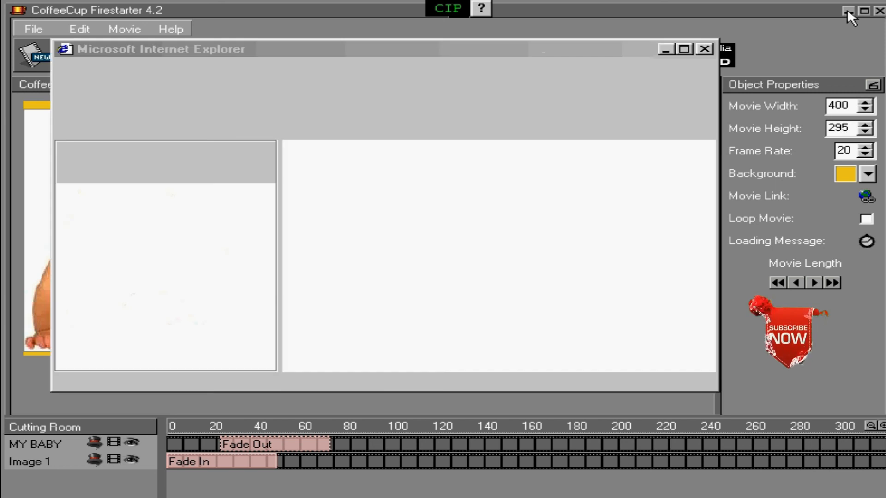
- Preview the movie in Internet Explorer with the browser window enlarged to fit the whole frame, and close the preview
click(848, 10)
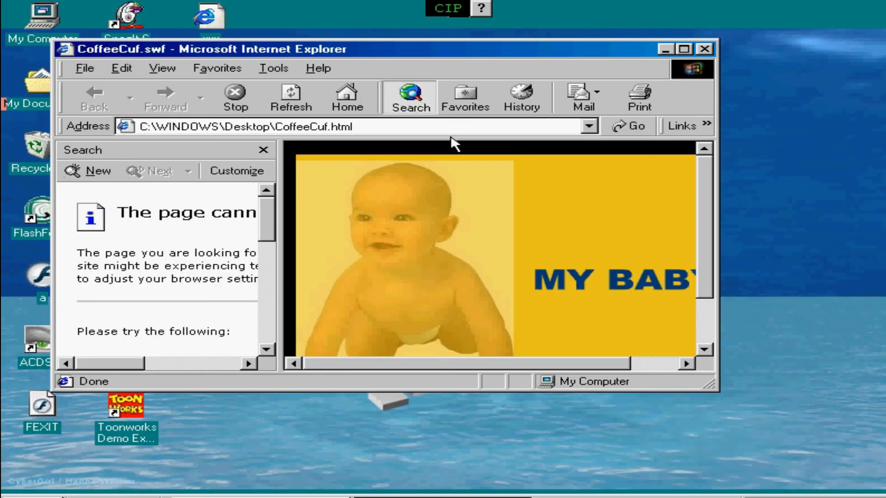
drag(710, 386, 781, 411)
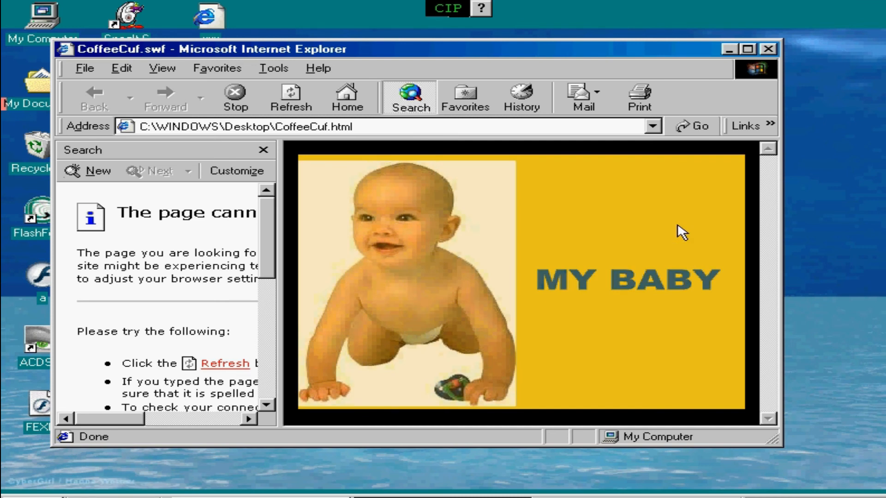
click(768, 49)
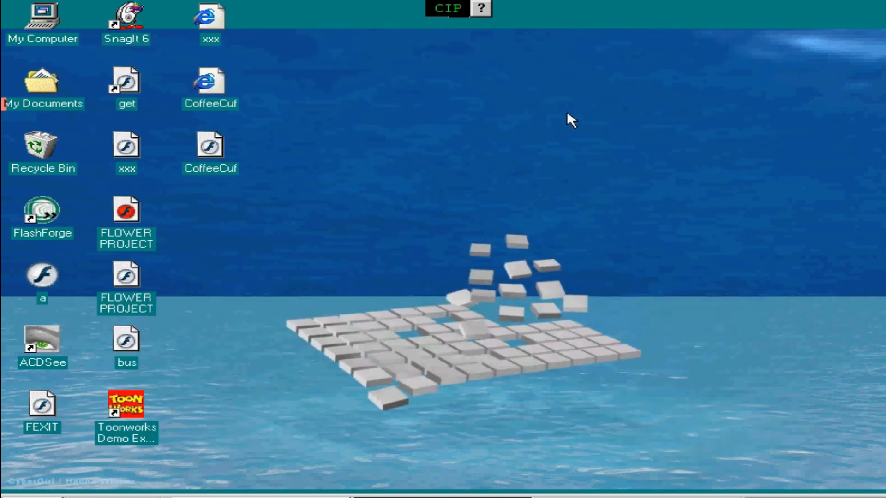
- Play the saved CoffeeCuf Flash movie from the desktop, close the player and switch back to CoffeeCup Firestarter
double_click(210, 158)
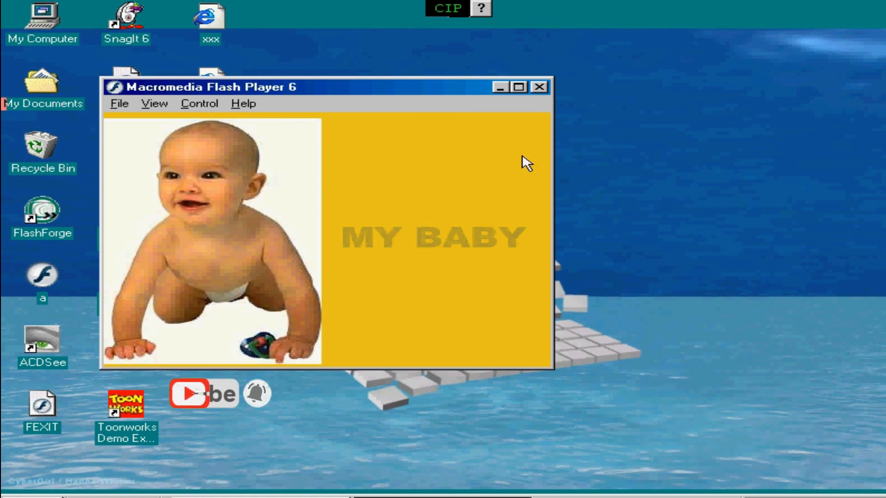
click(539, 87)
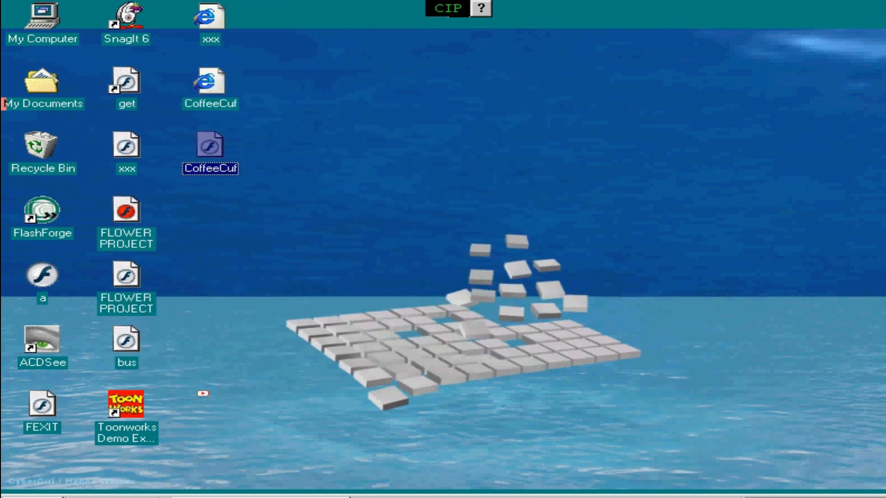
click(398, 193)
key(alt+Tab)
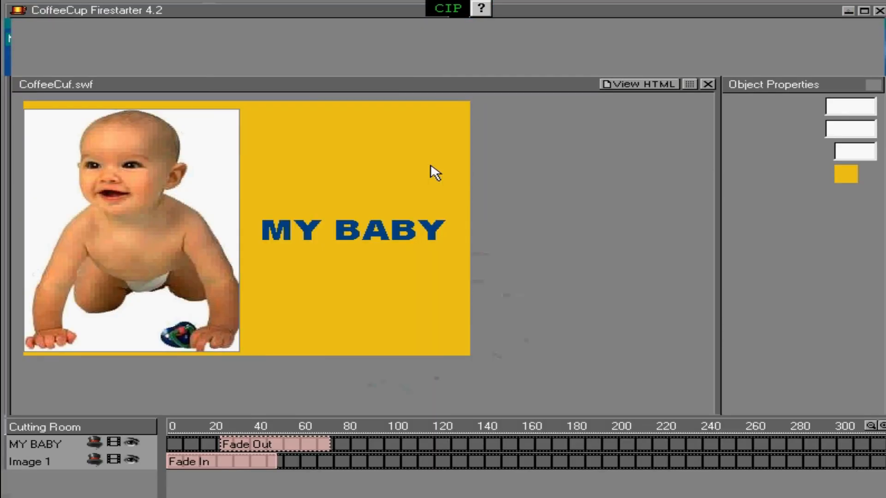